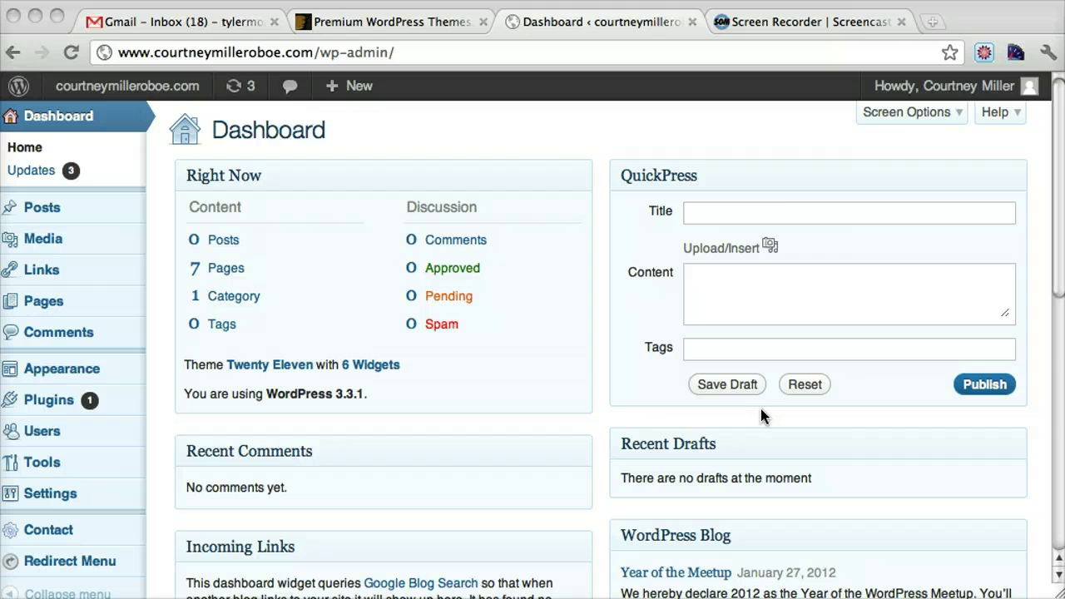
Switch from the WordPress dashboard to the Premium WordPress Themes (ThemeForest) browser tab.
click(422, 23)
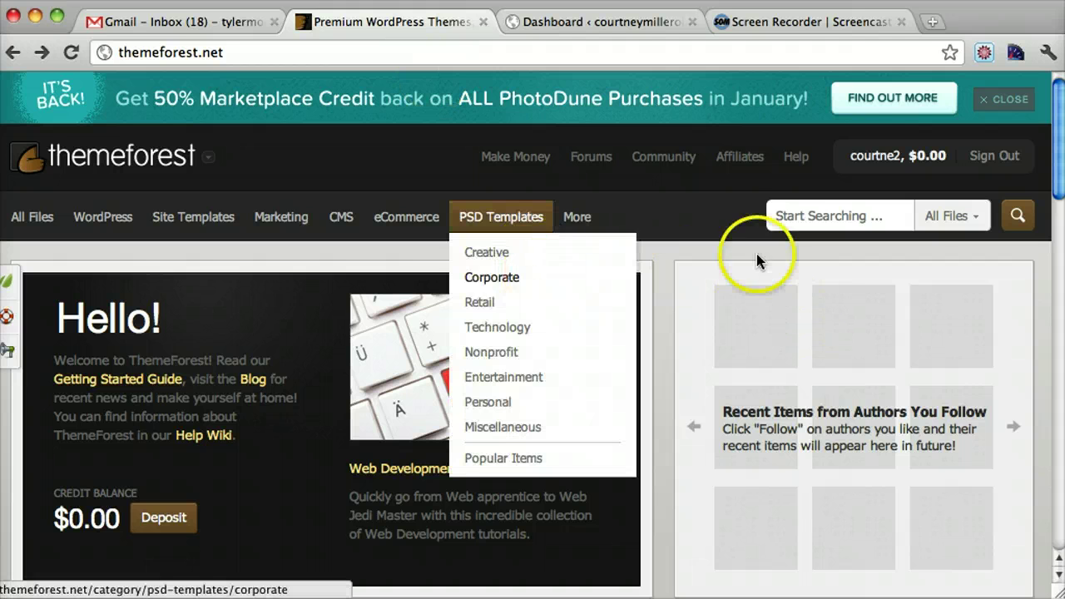
Open the ThemeForest Downloads page from the account dropdown.
mouse_move(904, 158)
click(887, 252)
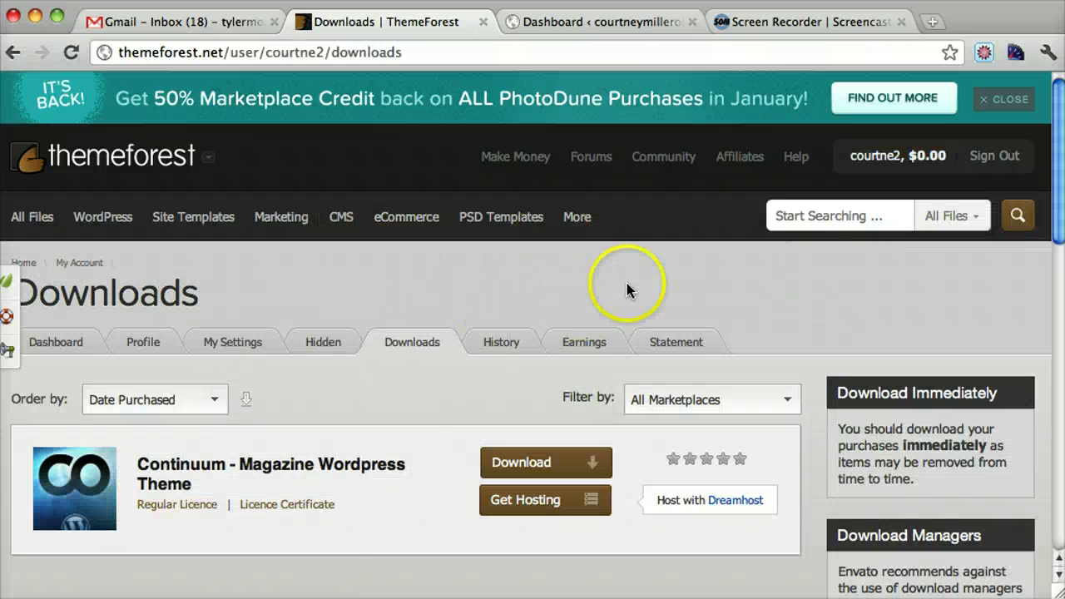
scroll(703, 322, down, 3)
scroll(703, 322, up, 3)
Download the Continuum - Magazine WordPress Theme zip (58.7 MB), starting it twice.
click(574, 464)
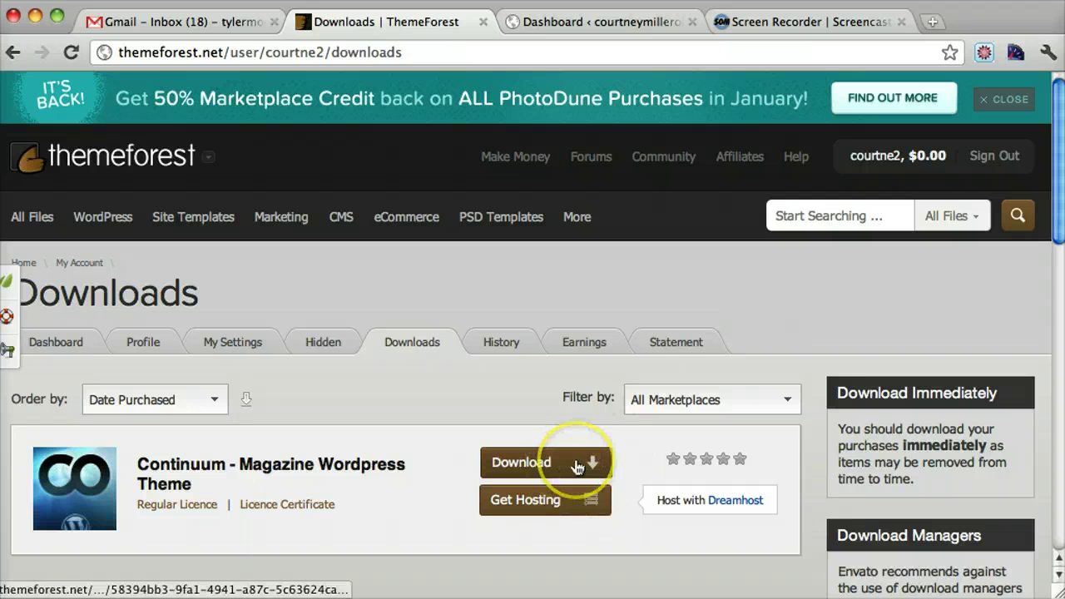
click(577, 466)
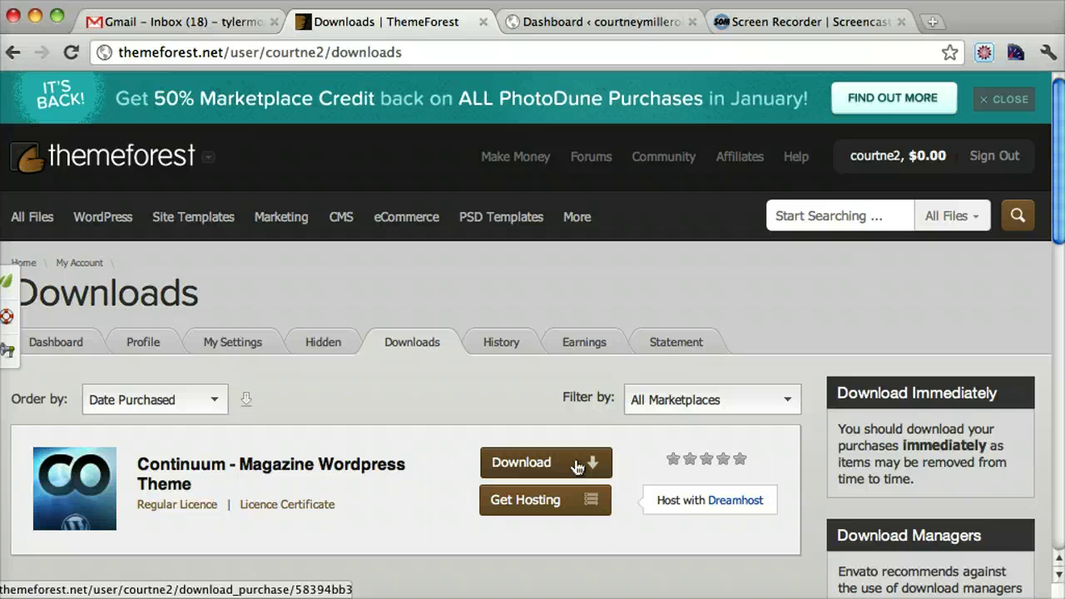
click(971, 481)
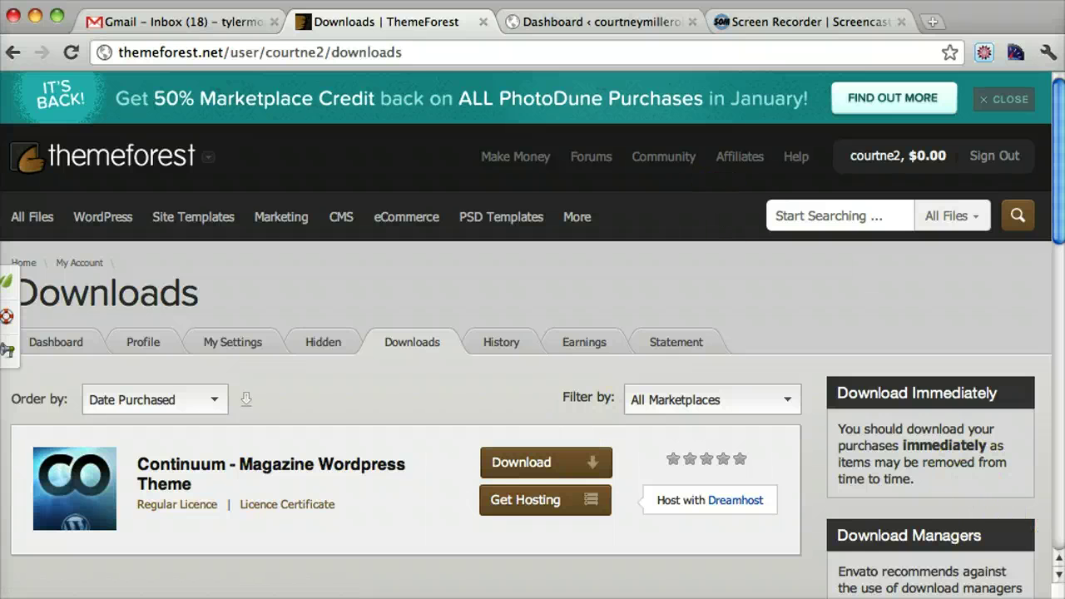
click(490, 521)
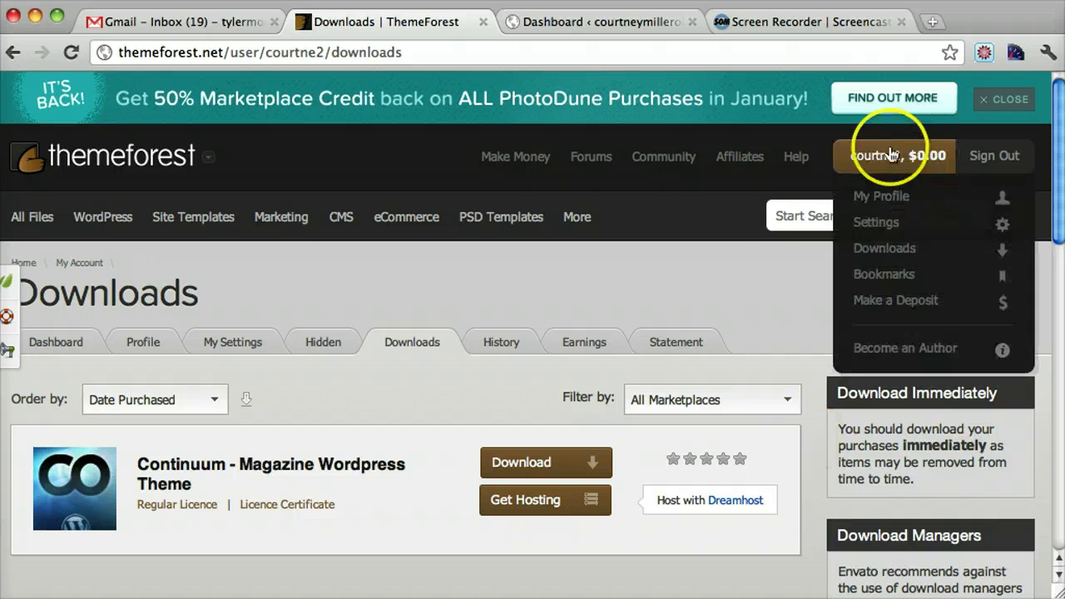
click(554, 468)
click(545, 408)
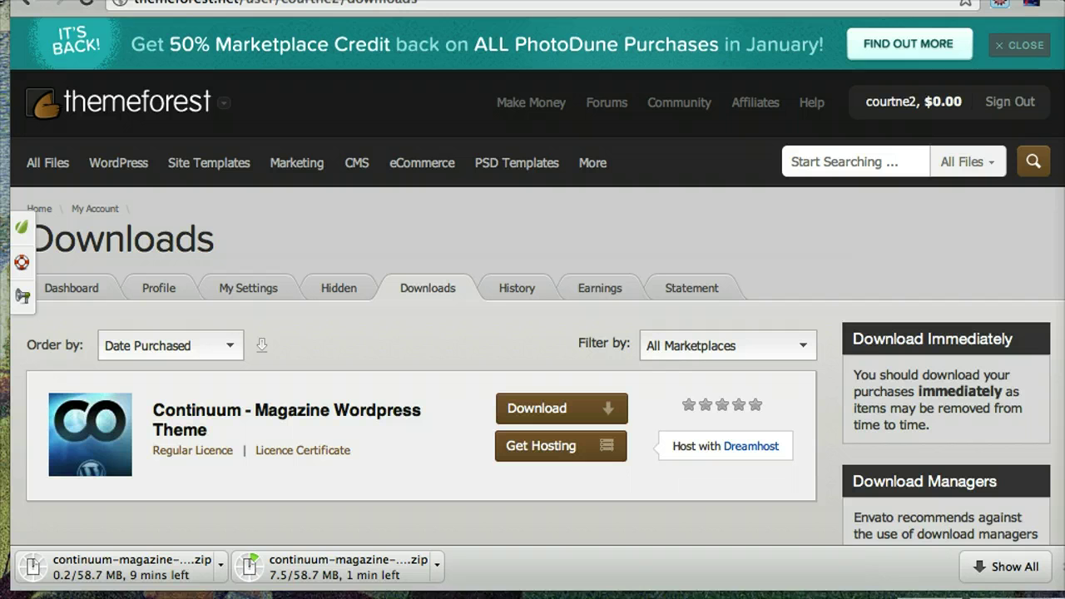
click(384, 262)
click(262, 401)
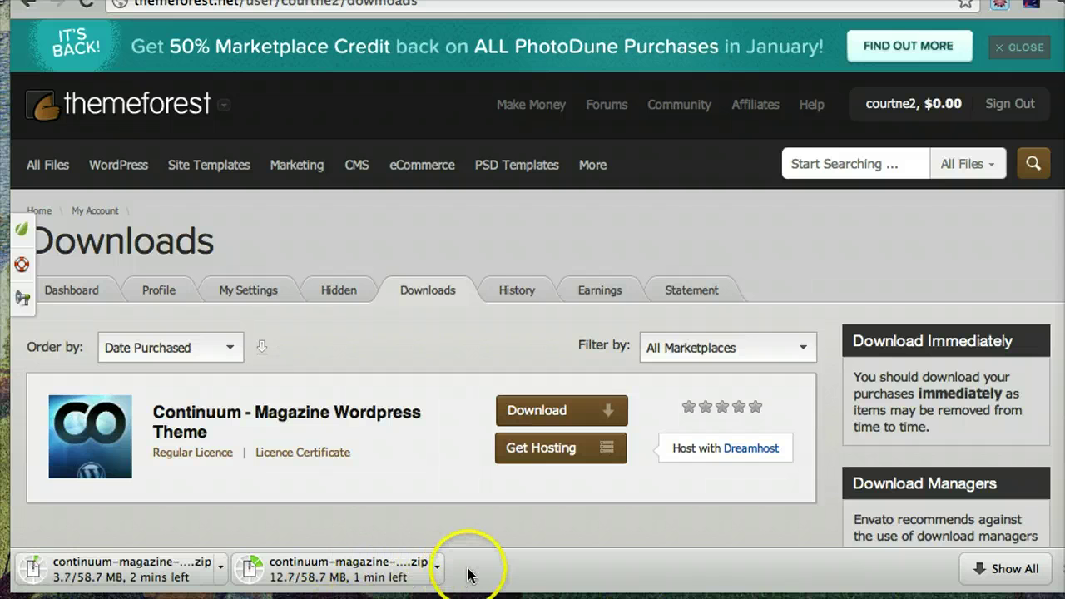
Cancel the second, duplicate continuum-magazine zip download in the download shelf.
click(436, 567)
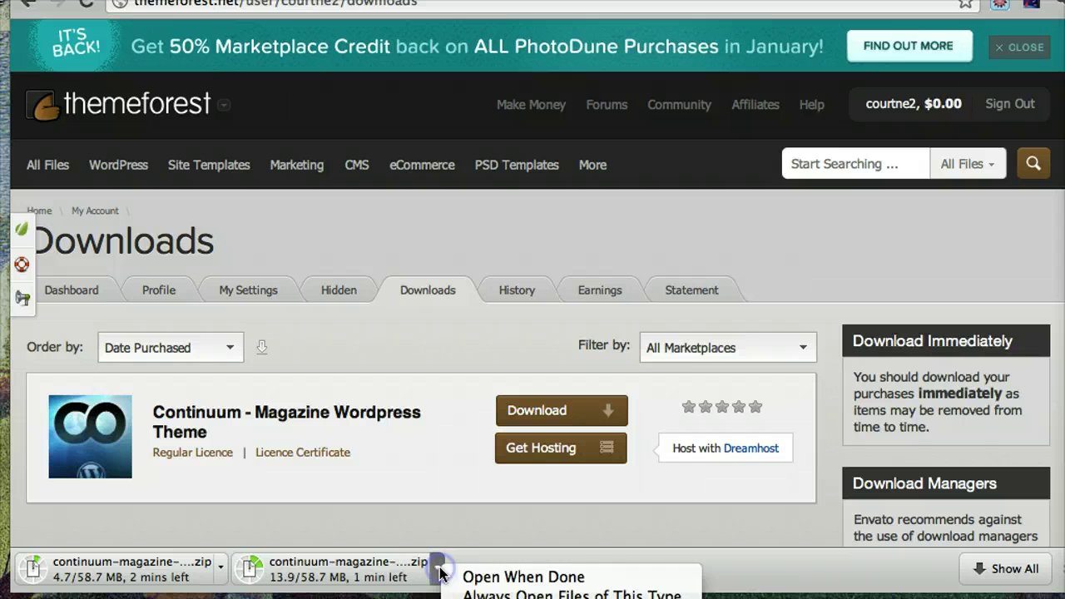
click(516, 596)
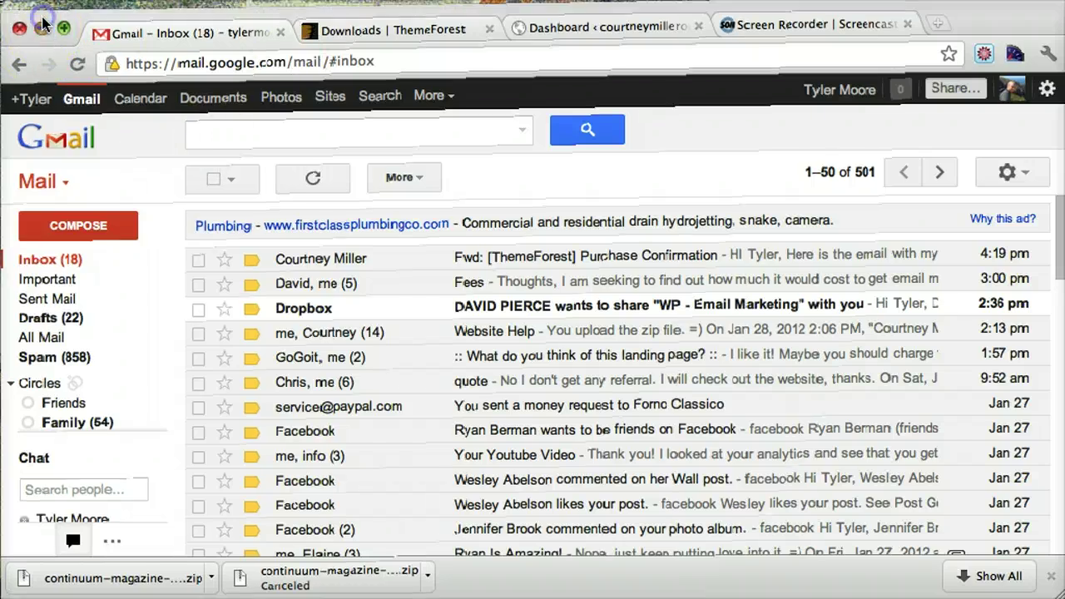
Minimize the browser, unarchive the continuum zip, and move the Continuum-Theme folder beside it.
click(42, 28)
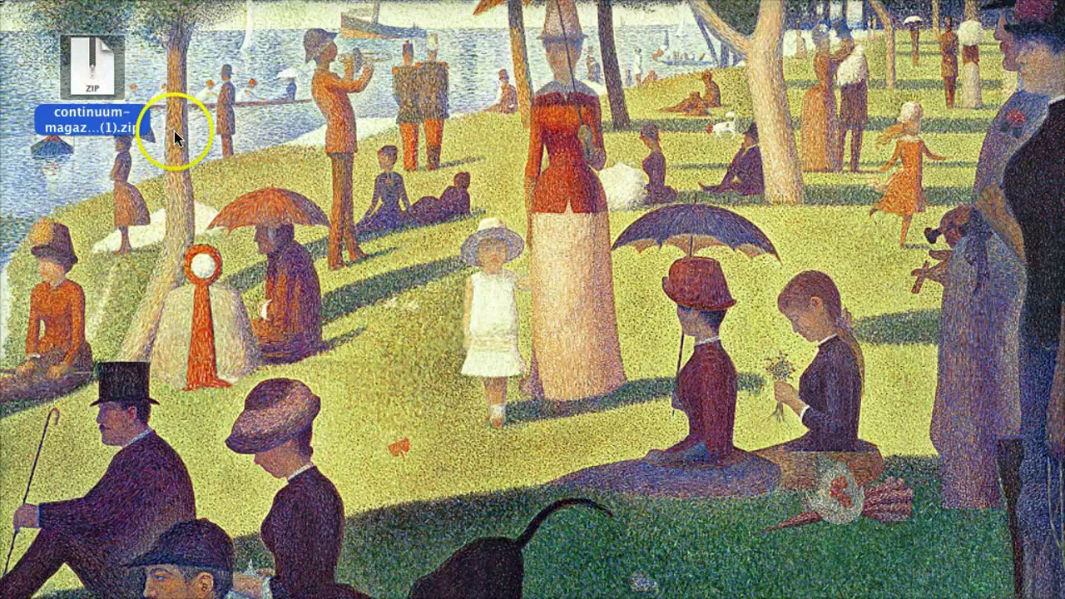
double_click(91, 84)
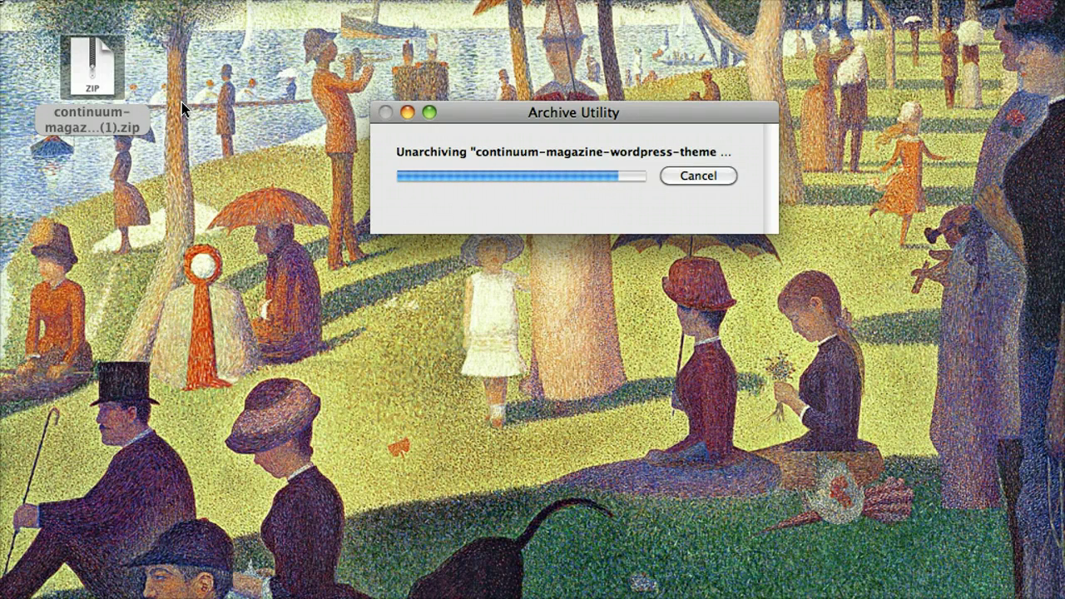
drag(105, 98, 241, 83)
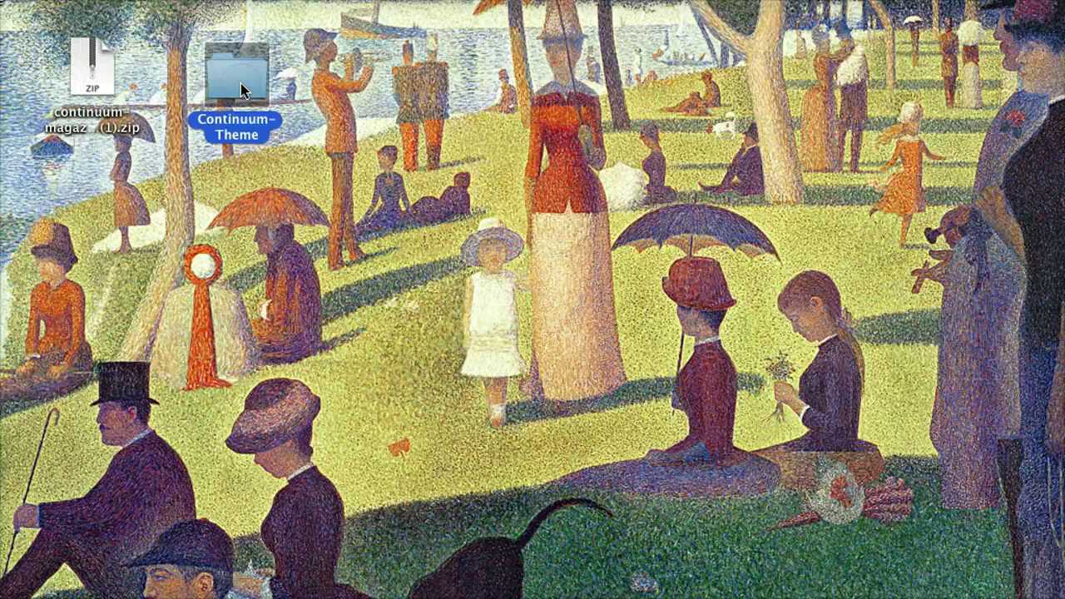
Open Continuum-Theme and browse the continuum subfolder's theme files.
double_click(240, 84)
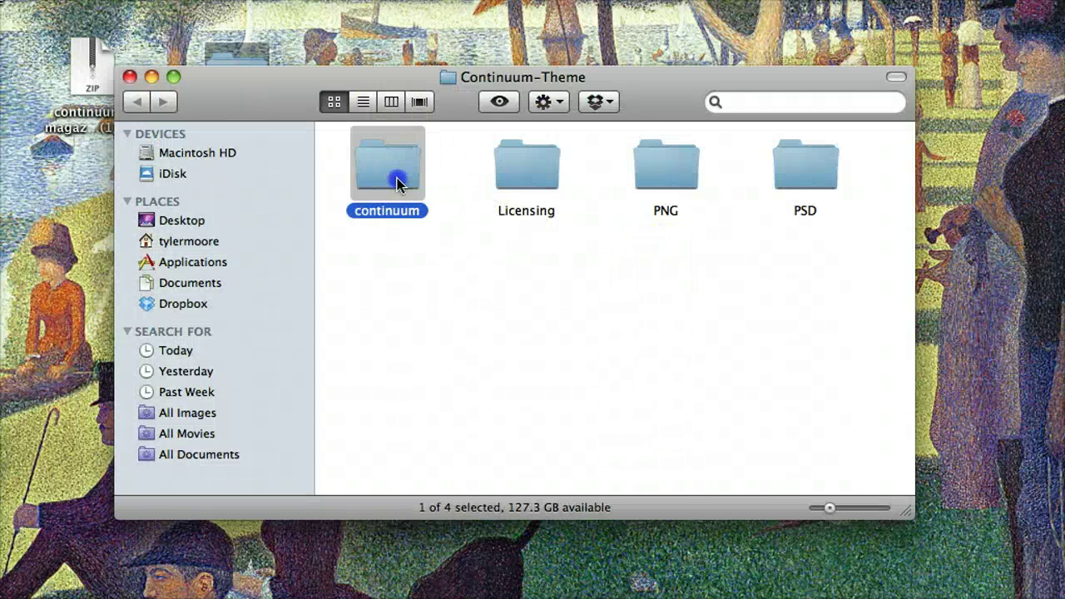
double_click(397, 184)
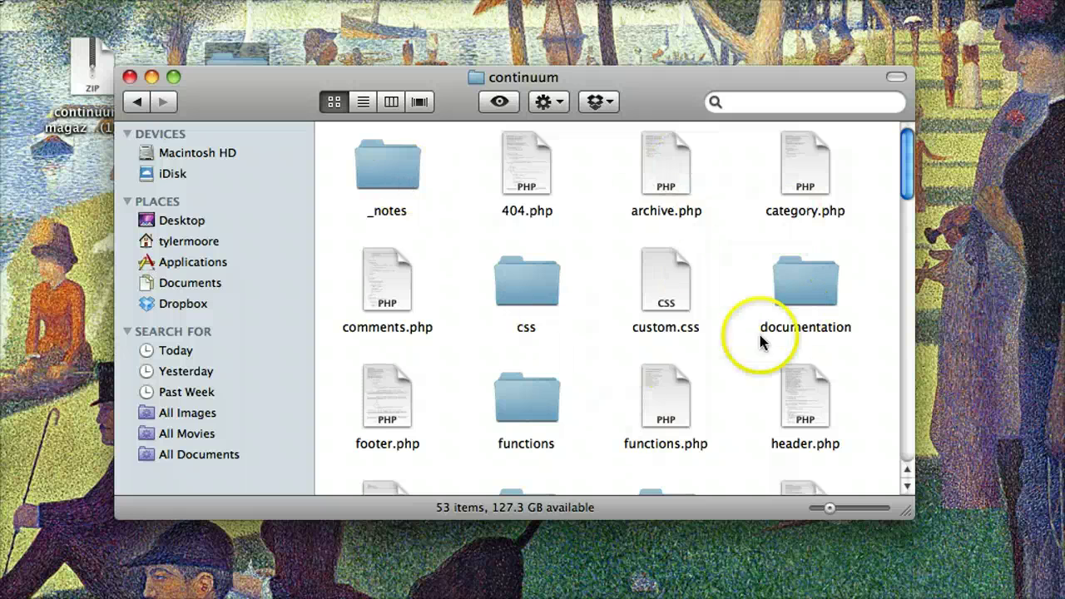
scroll(659, 286, down, 3)
scroll(661, 285, down, 10)
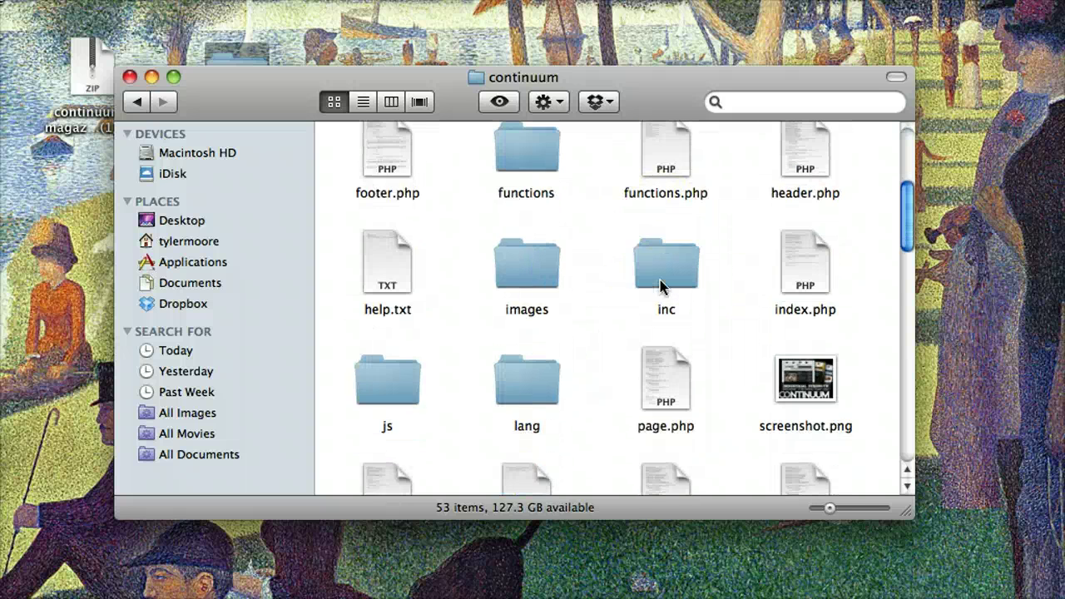
scroll(661, 286, down, 5)
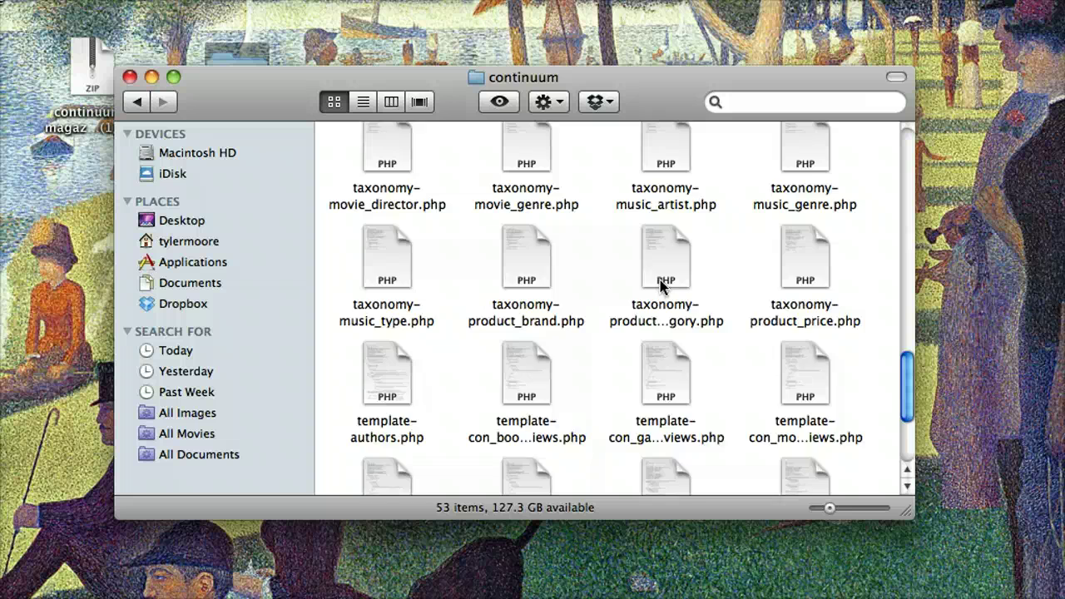
scroll(661, 286, up, 15)
click(138, 100)
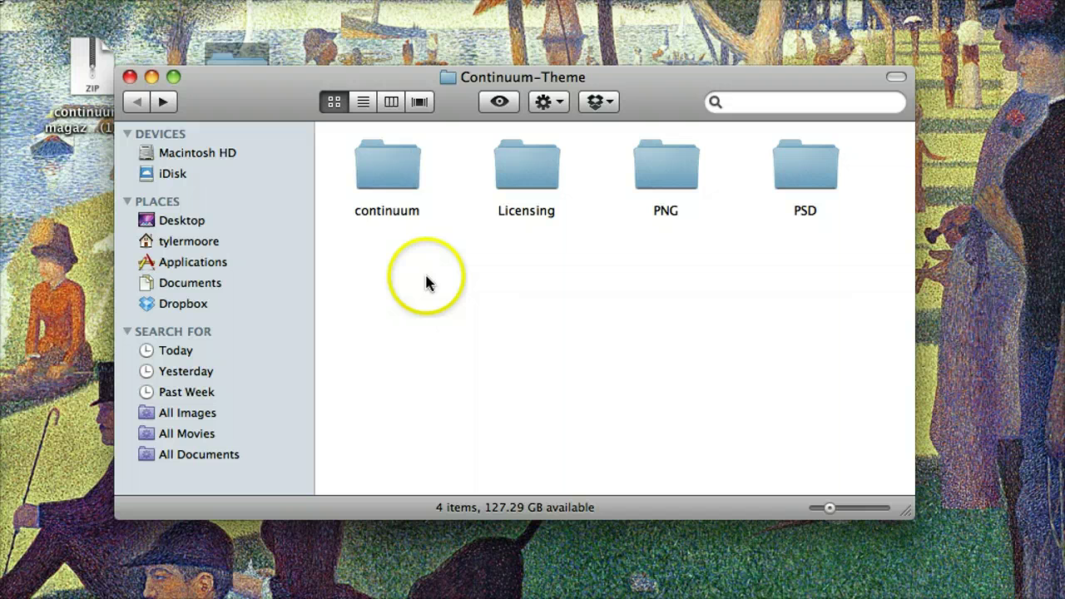
Review the continuum folder's 53 files again, then return to Continuum-Theme.
double_click(403, 162)
scroll(536, 279, down, 3)
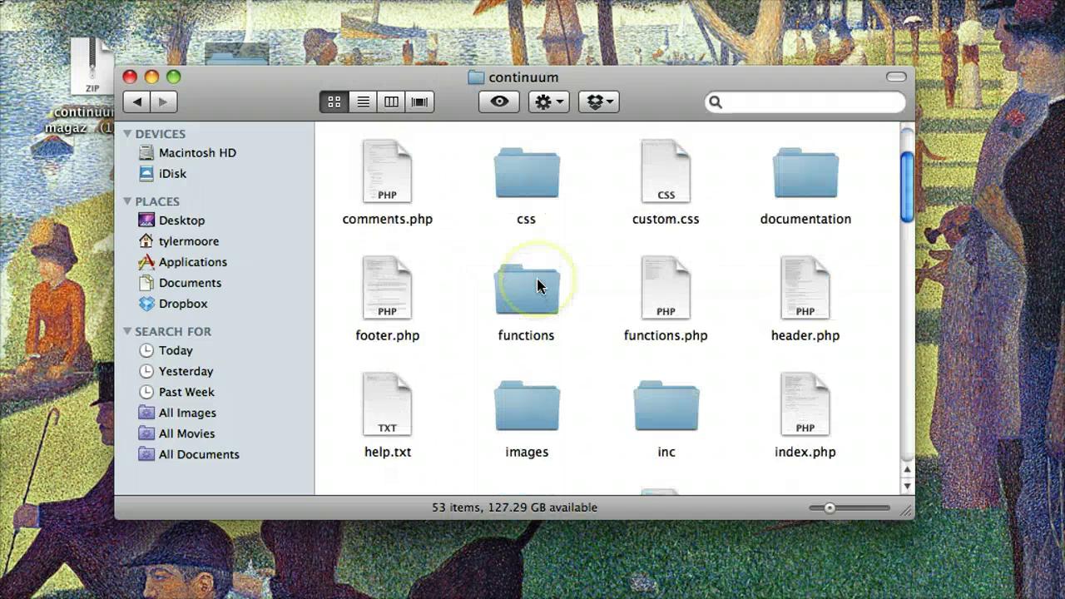
scroll(537, 285, down, 10)
scroll(537, 286, up, 8)
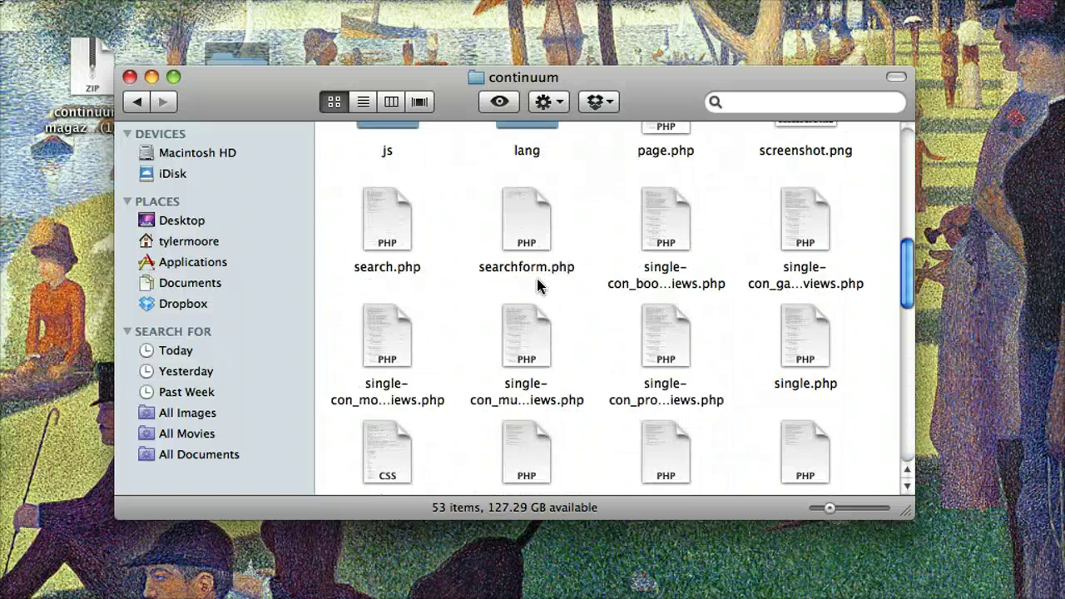
scroll(536, 285, up, 5)
click(138, 101)
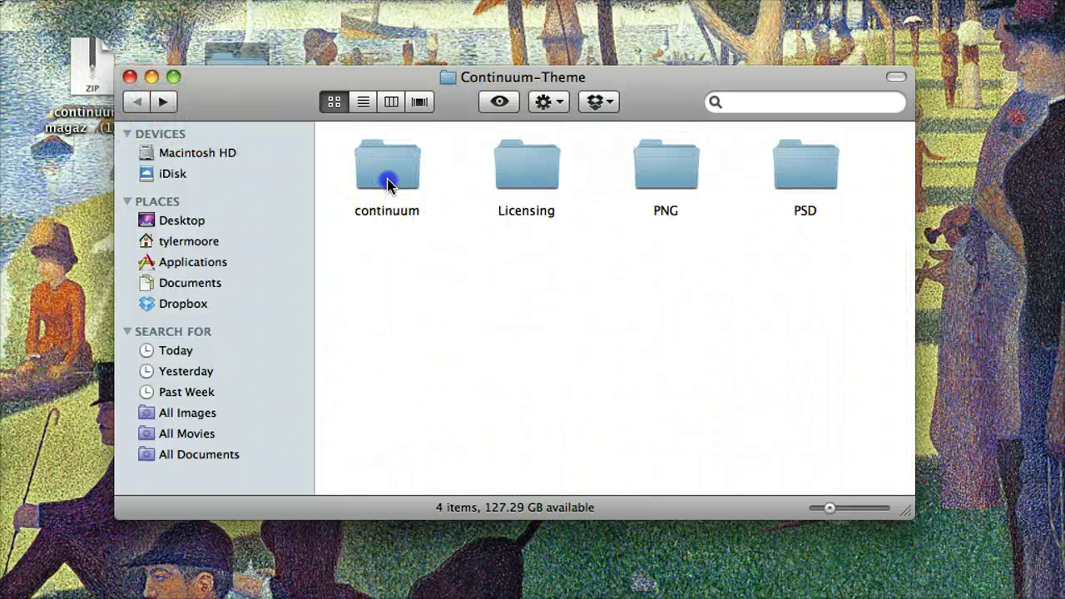
Compress the continuum folder into continuum.zip inside Continuum-Theme.
right_click(388, 183)
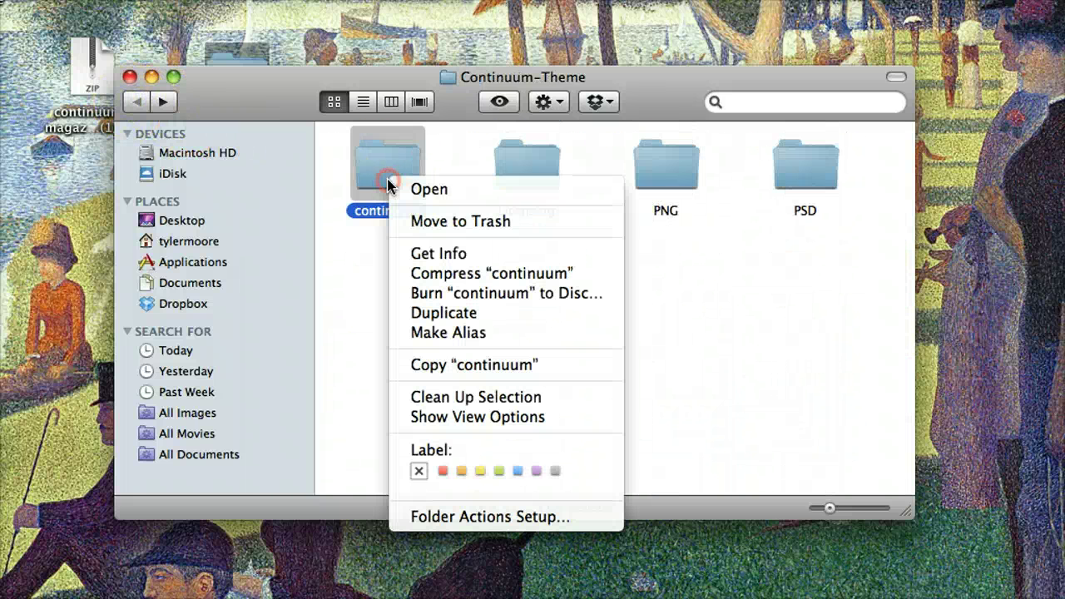
click(481, 274)
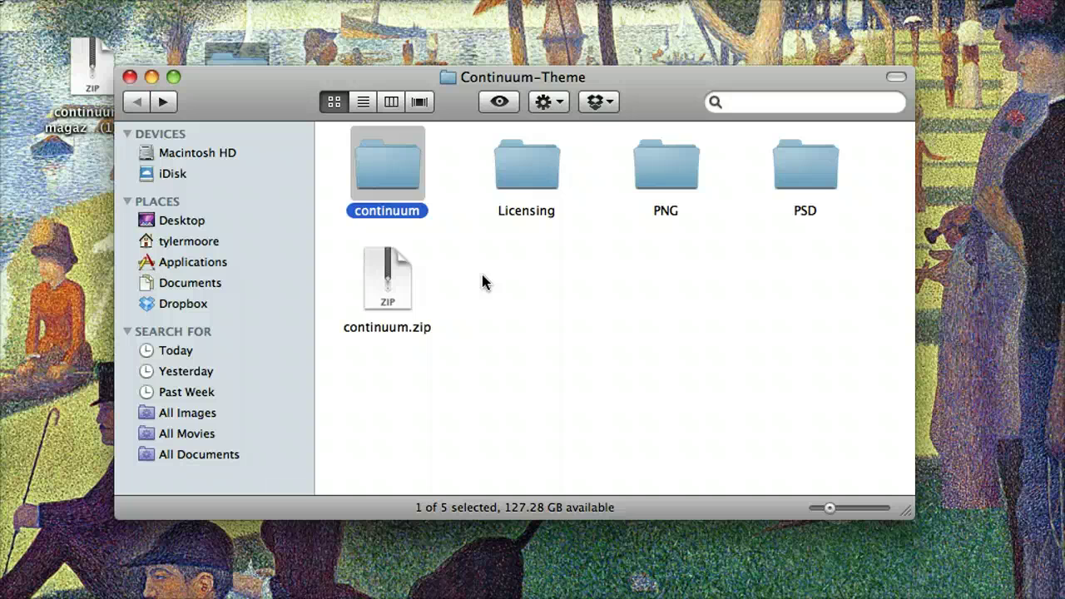
click(391, 293)
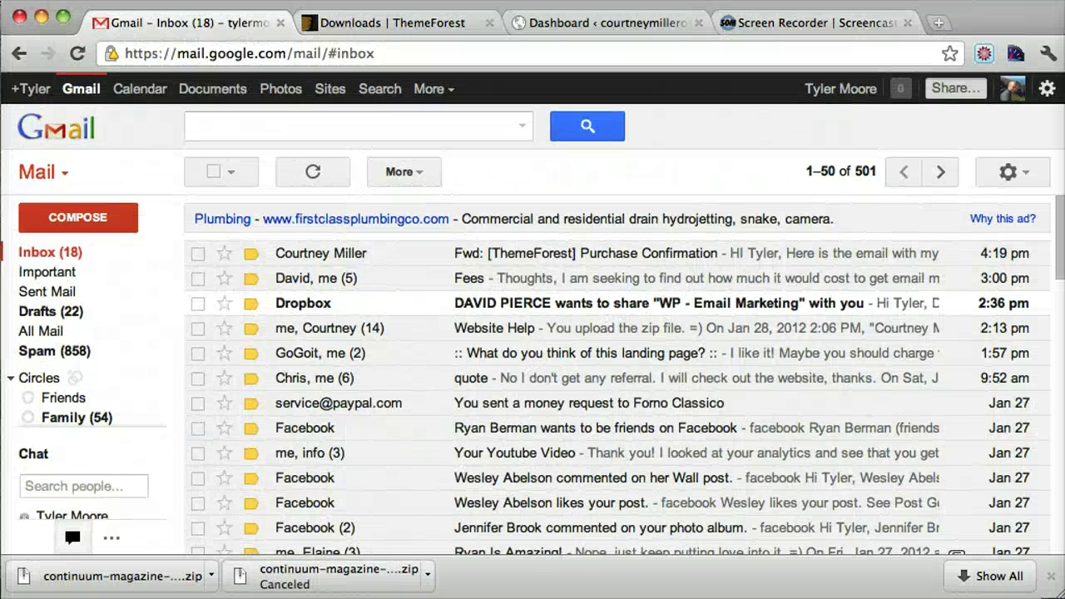
Bring the browser forward and switch to the WordPress Dashboard tab.
click(308, 177)
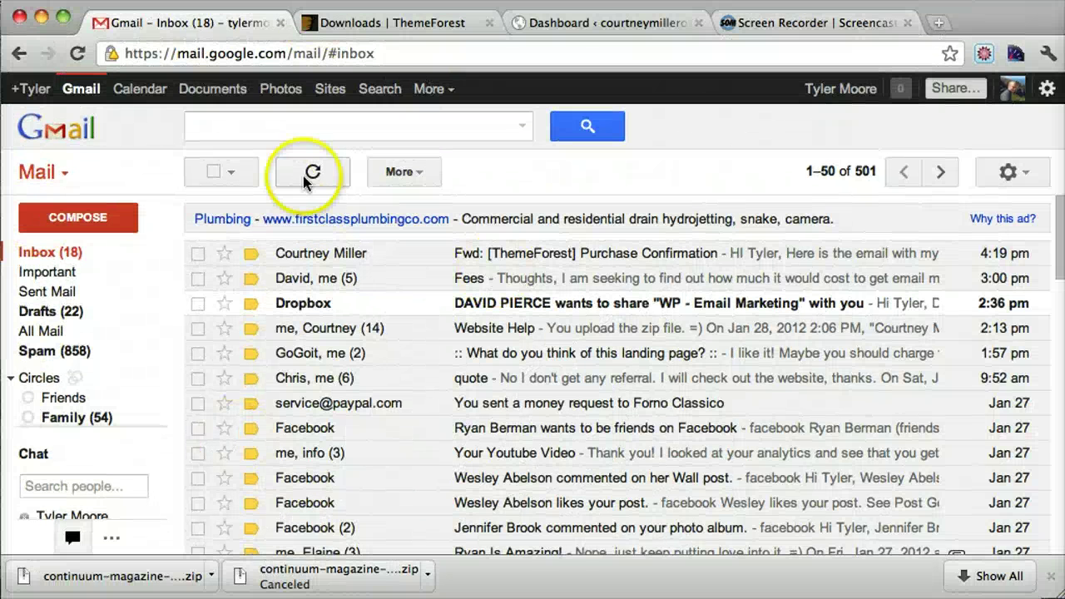
click(559, 22)
scroll(167, 368, down, 3)
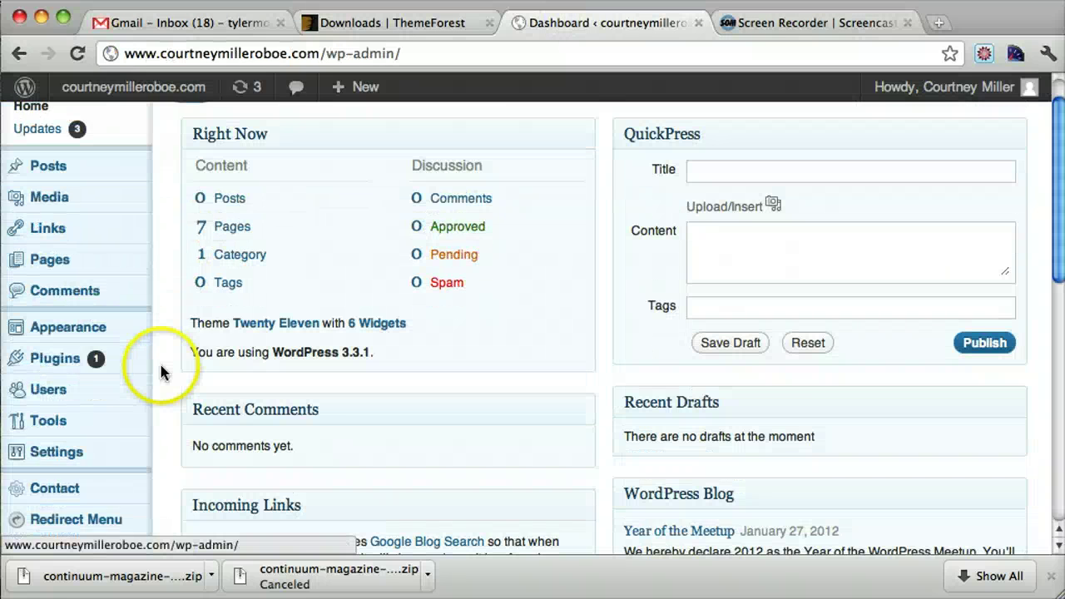
Go to Appearance > Themes > Install Themes and open the Upload form.
click(89, 312)
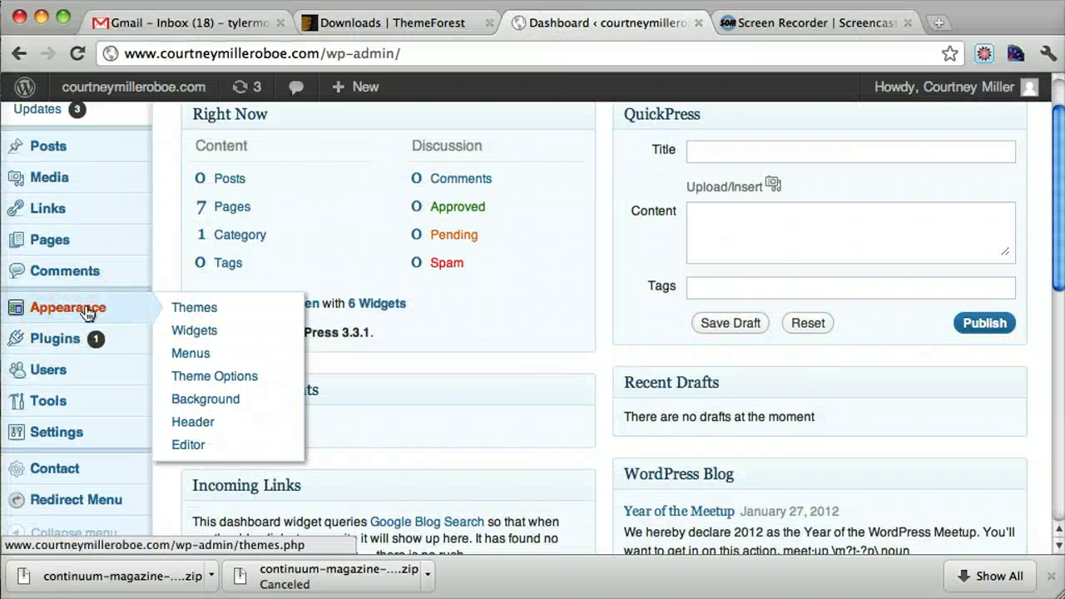
click(215, 309)
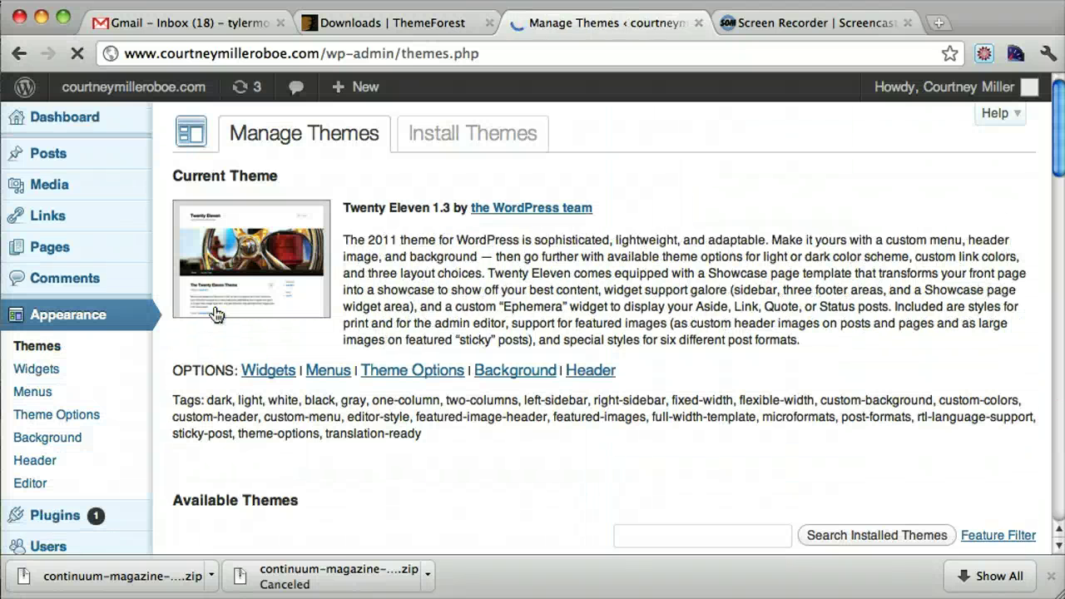
scroll(510, 267, down, 5)
scroll(491, 266, up, 5)
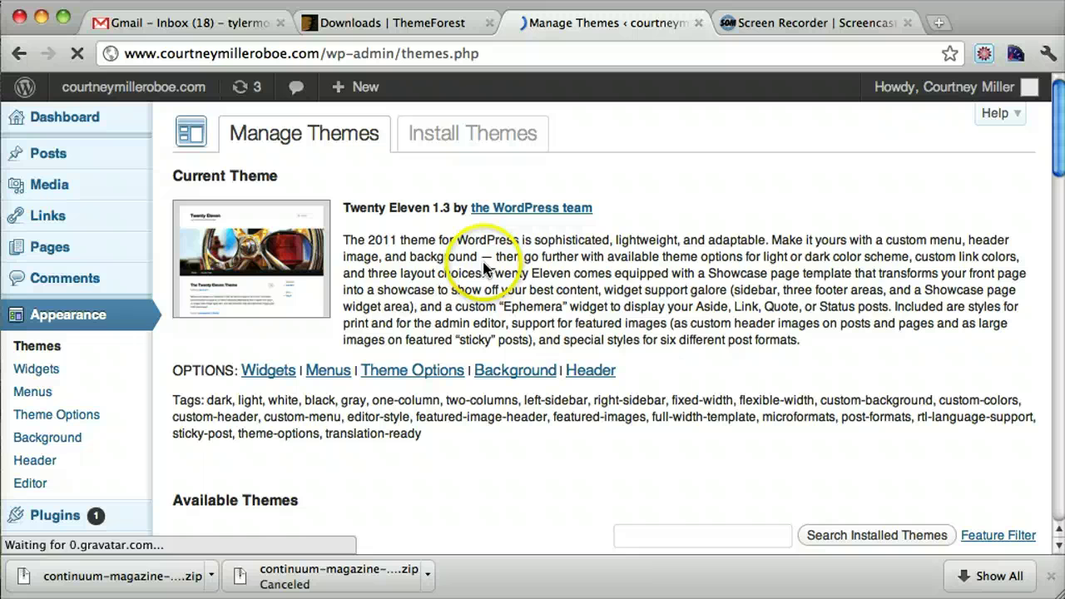
click(473, 137)
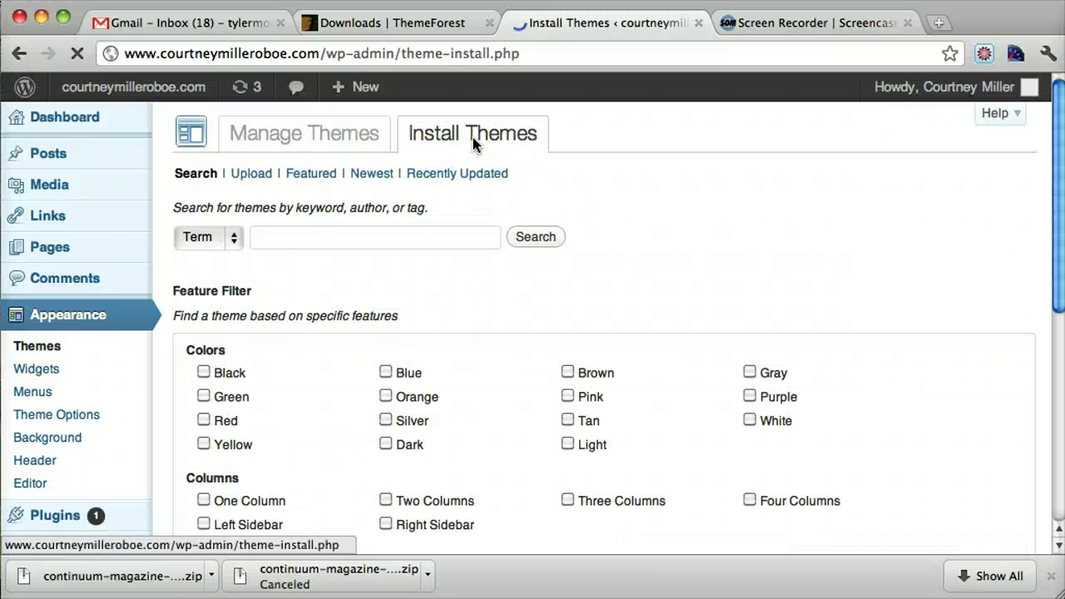
click(269, 178)
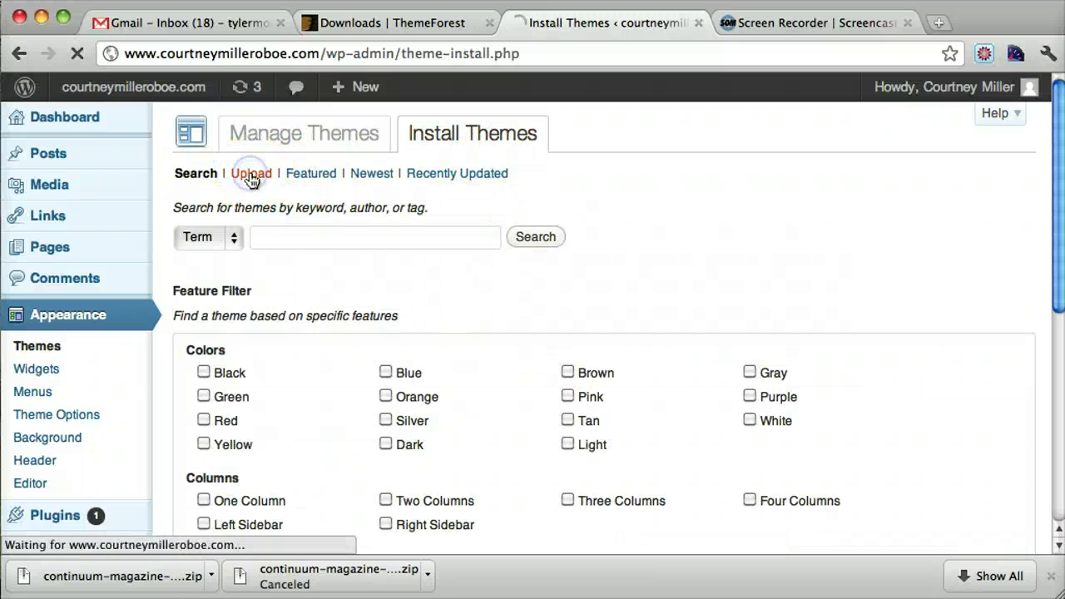
Choose Desktop > Continuum-Theme > continuum.zip as the theme file to upload.
click(223, 287)
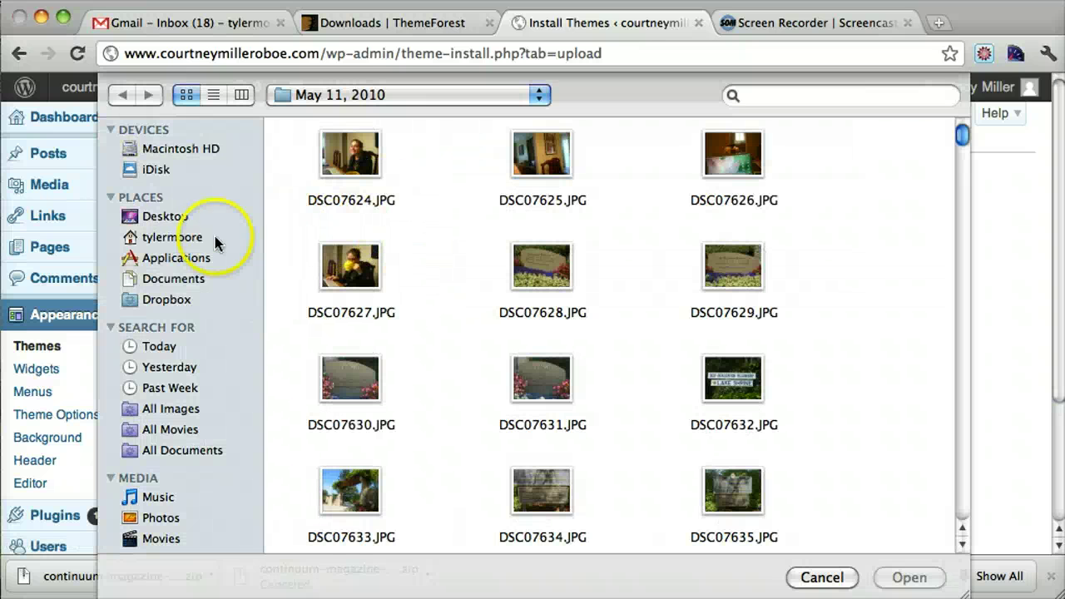
click(167, 219)
double_click(368, 277)
click(542, 156)
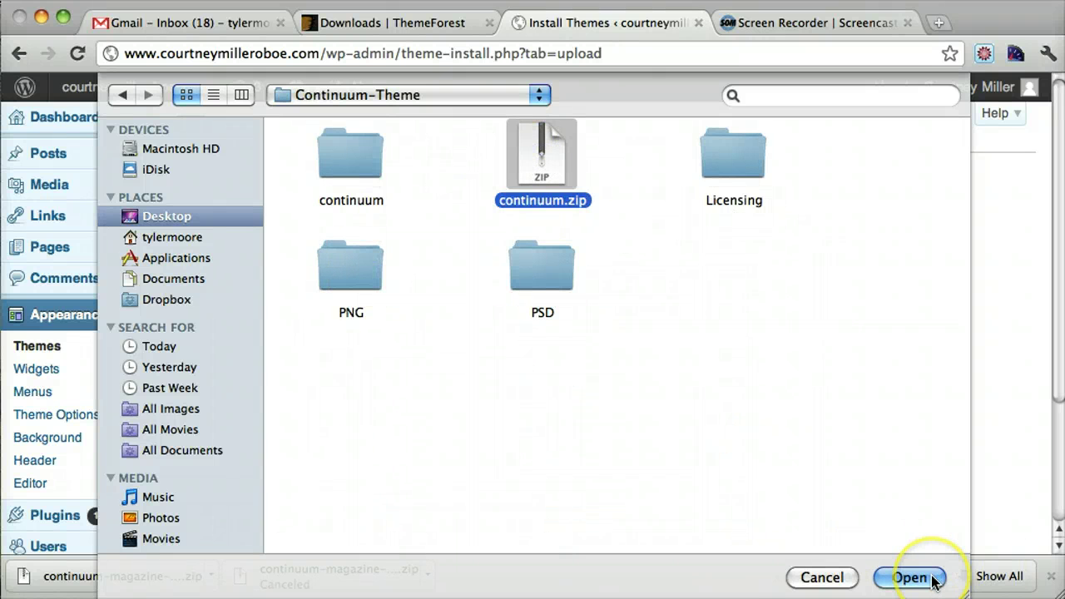
click(648, 379)
click(545, 162)
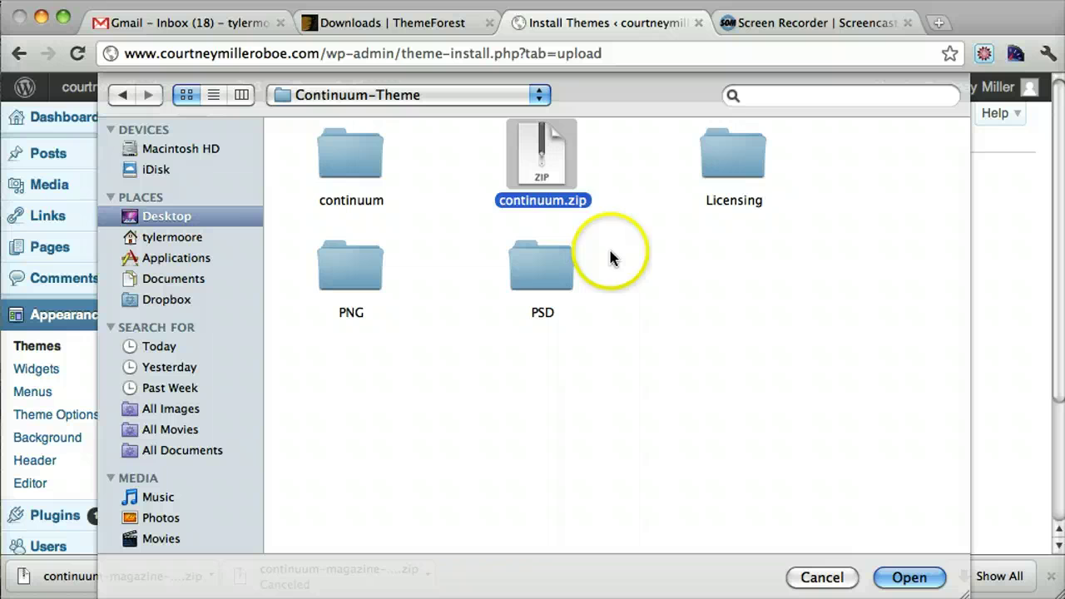
click(920, 577)
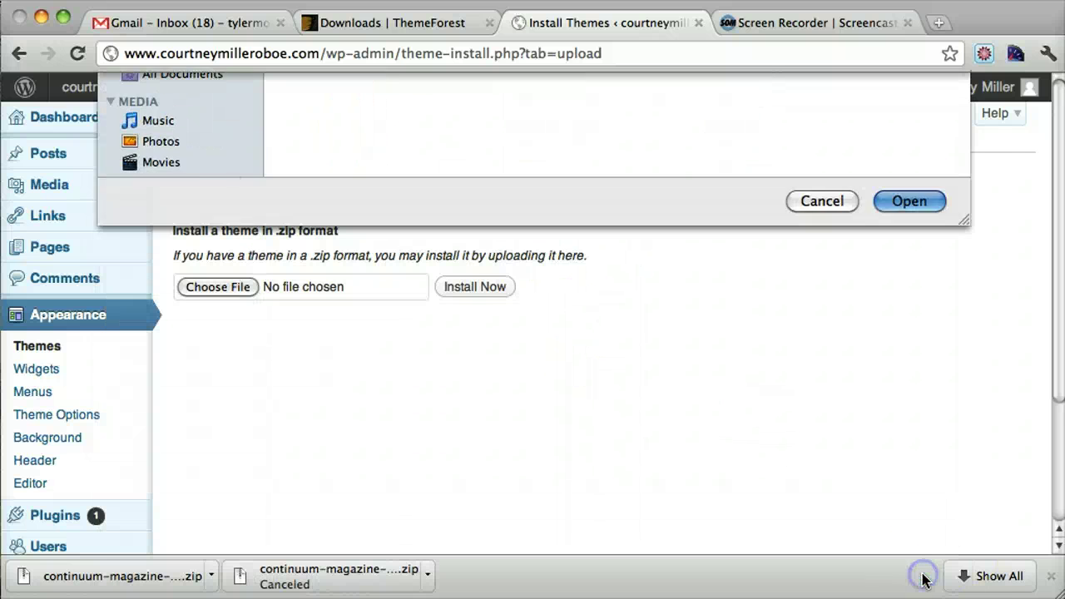
Install the continuum.zip theme with Install Now until it reports success.
click(472, 291)
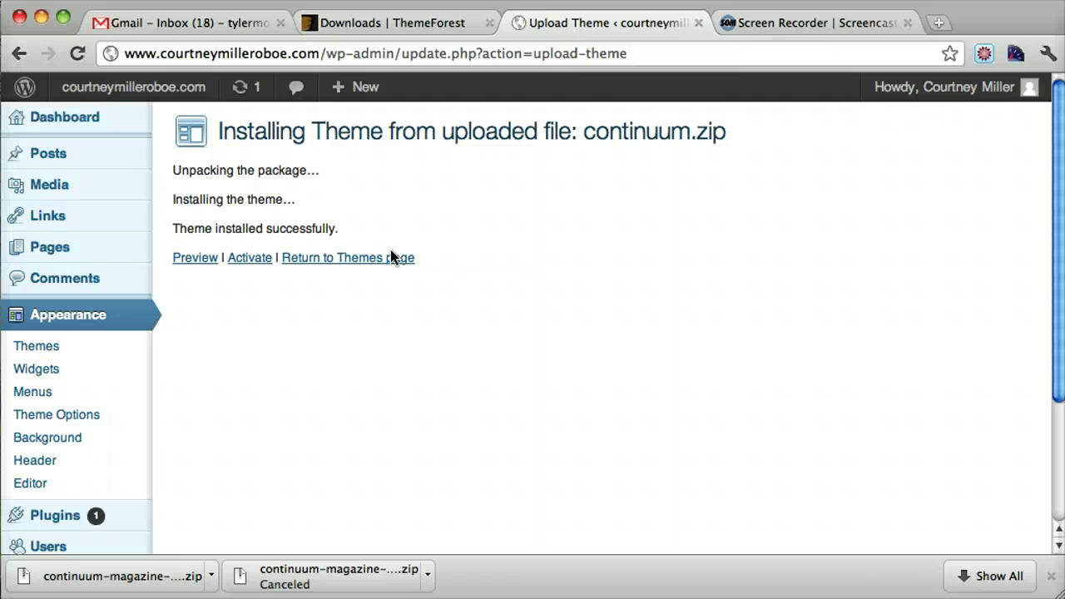
Activate the newly installed Continuum 1.9 theme.
click(246, 260)
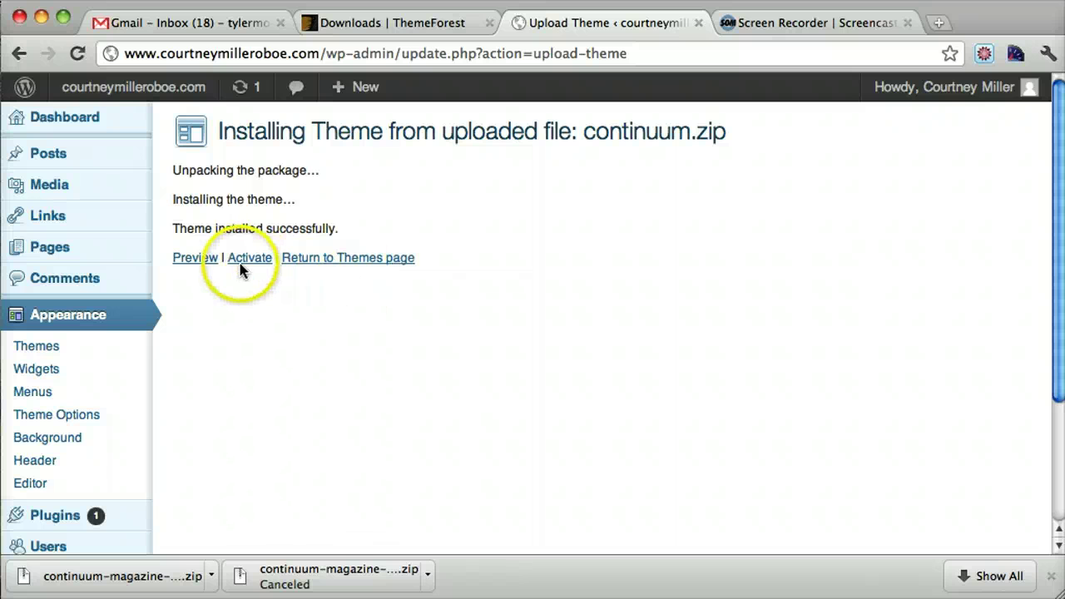
click(260, 264)
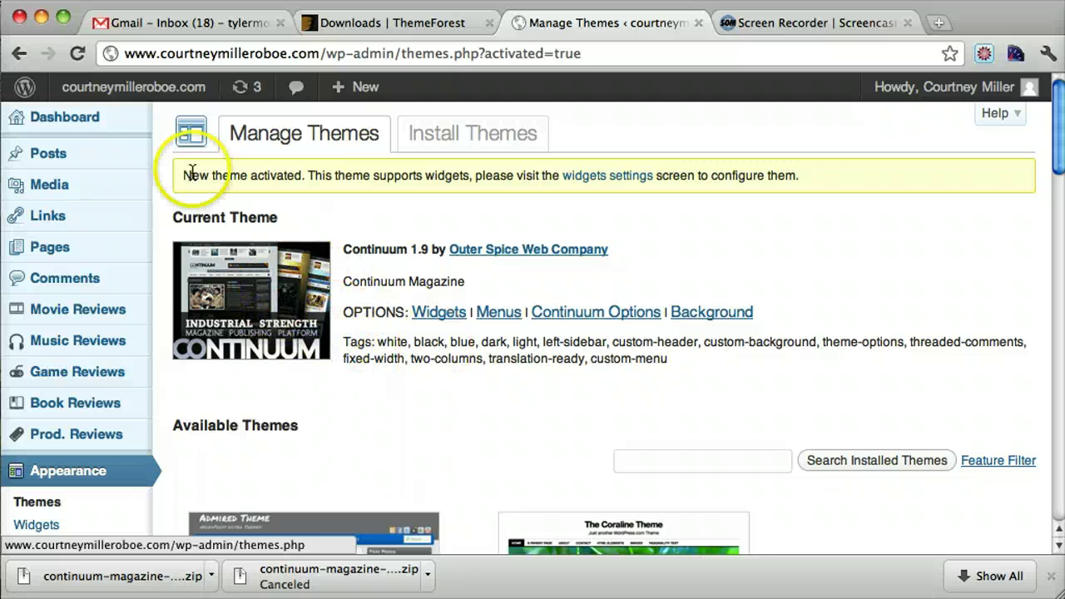
Visit the live site from the admin bar and scroll through the Continuum-styled front page.
mouse_move(112, 93)
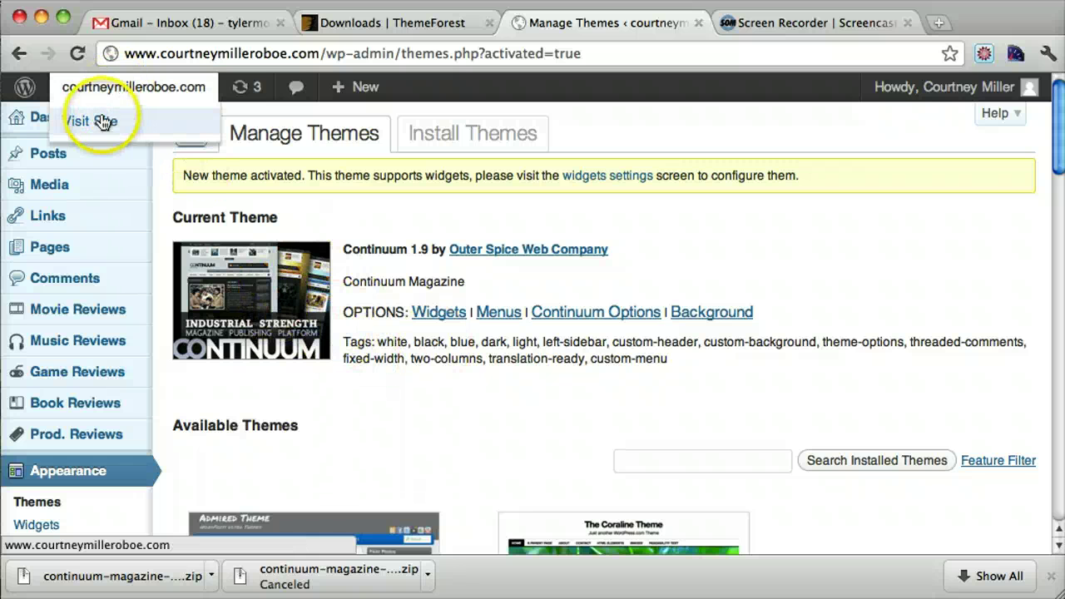
click(98, 125)
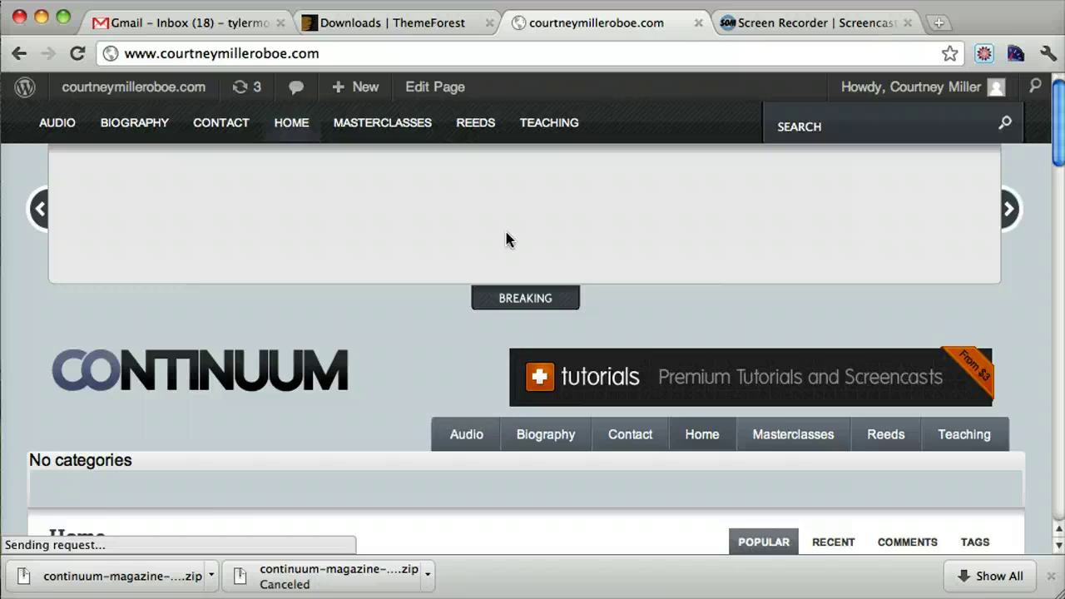
scroll(506, 240, down, 15)
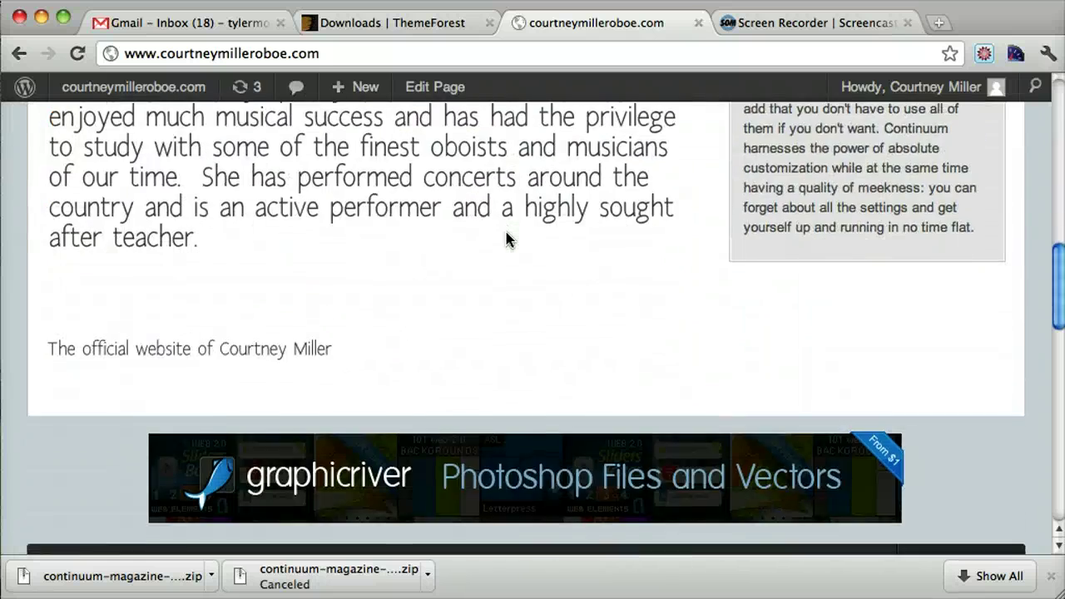
scroll(506, 239, down, 10)
scroll(506, 240, up, 12)
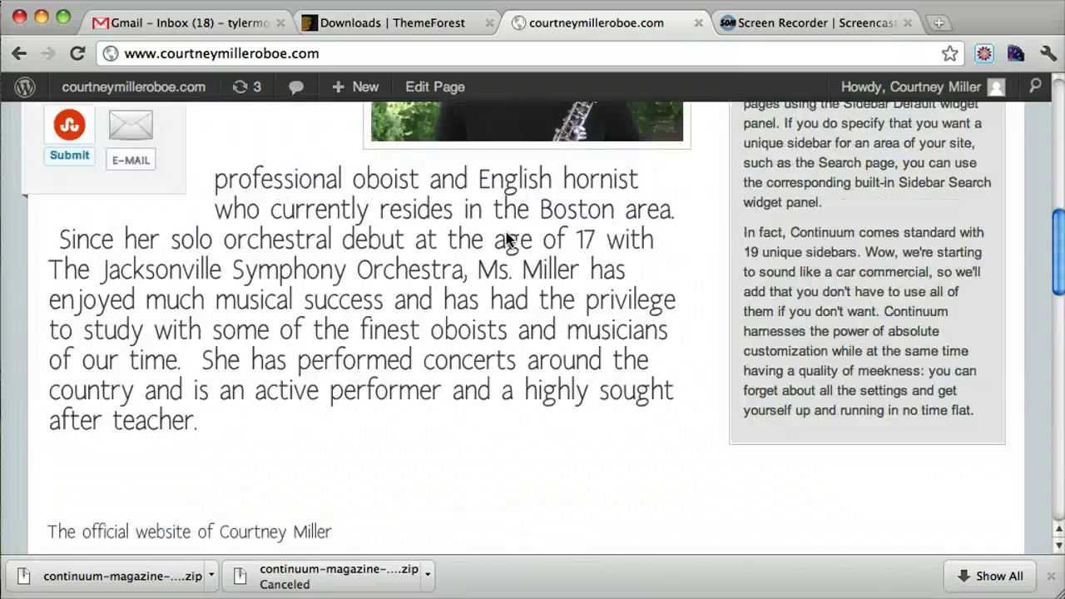
scroll(506, 239, up, 10)
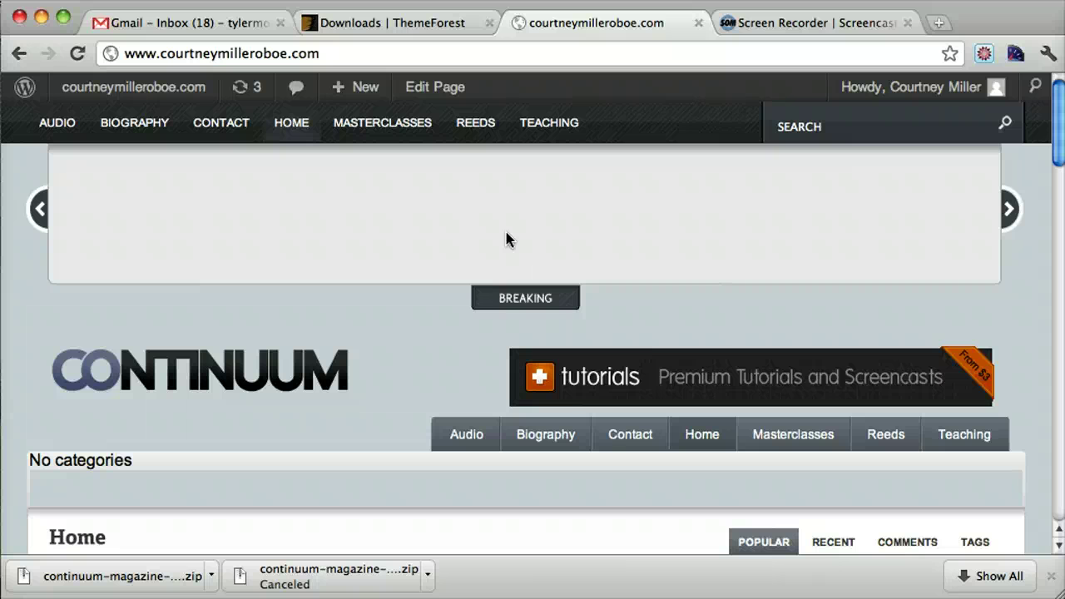
Minimize Chrome and bring the Finder Continuum-Theme folder showing continuum.zip to the front.
click(42, 17)
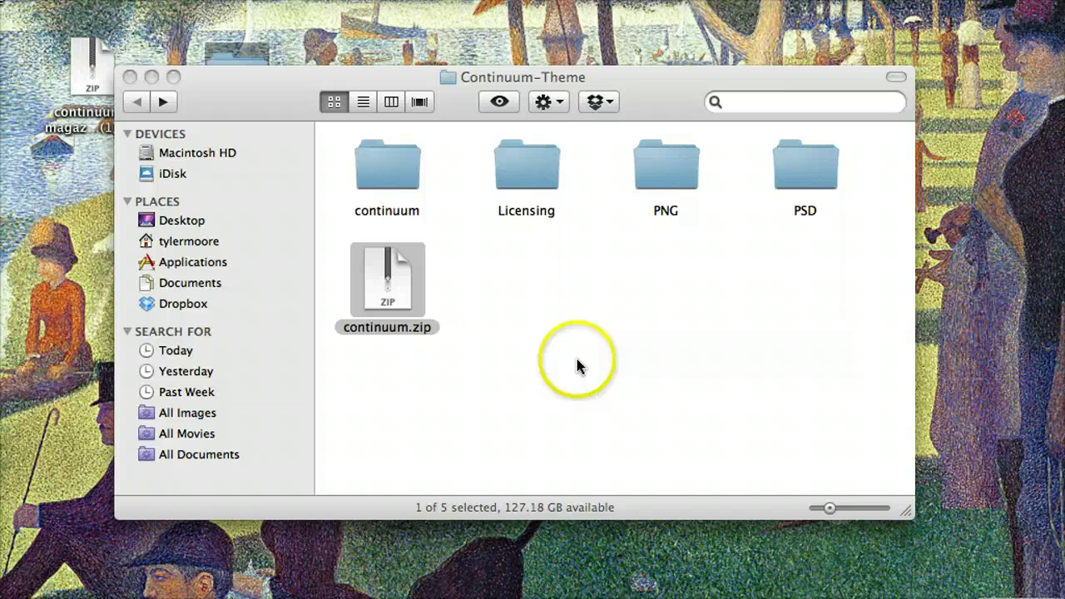
click(578, 360)
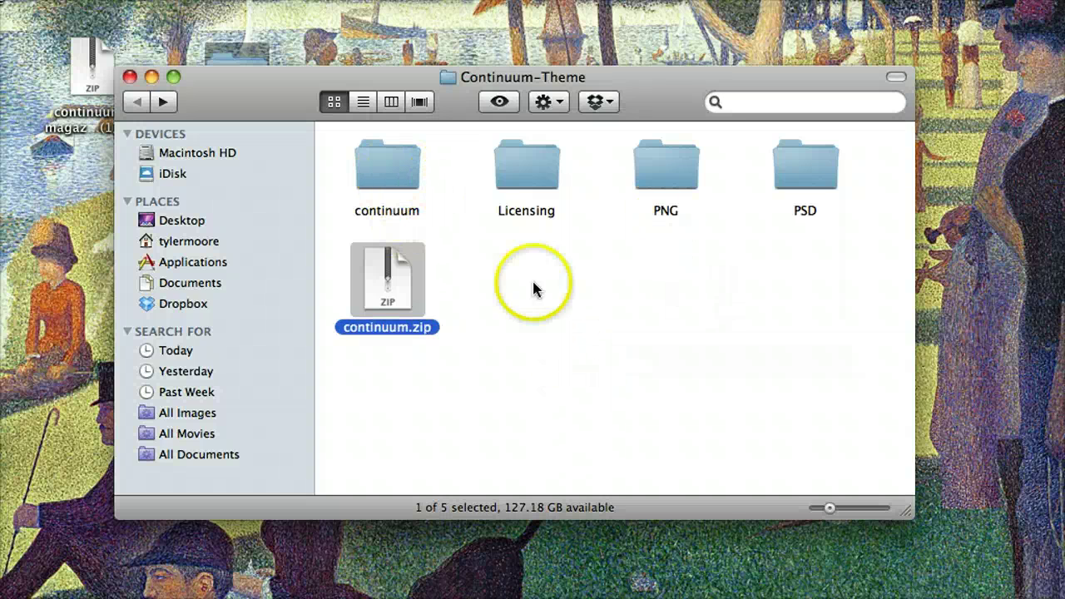